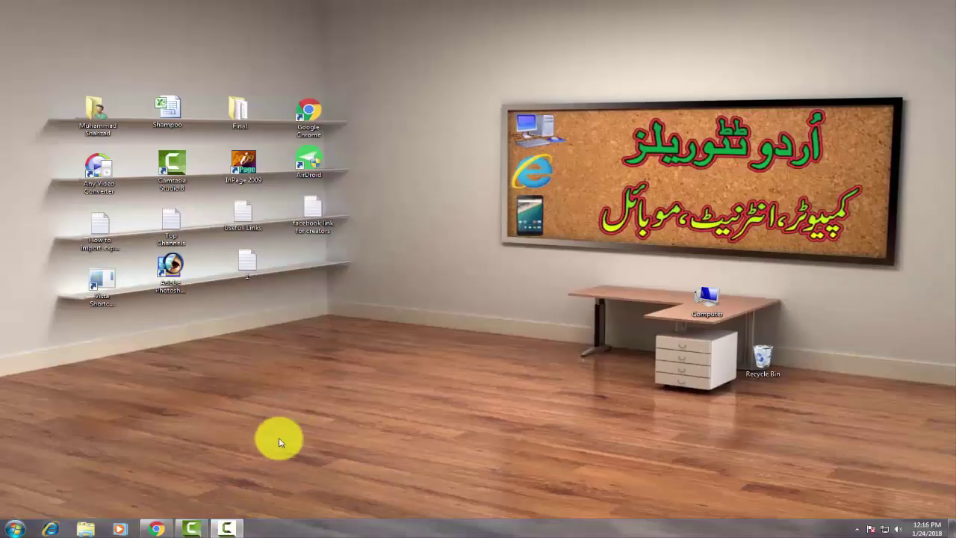
Step: Download EMLSetup.exe from Chrome through the download manager, then close Chrome and run the installer
{"action": "left_click", "coordinate": [153, 526]}
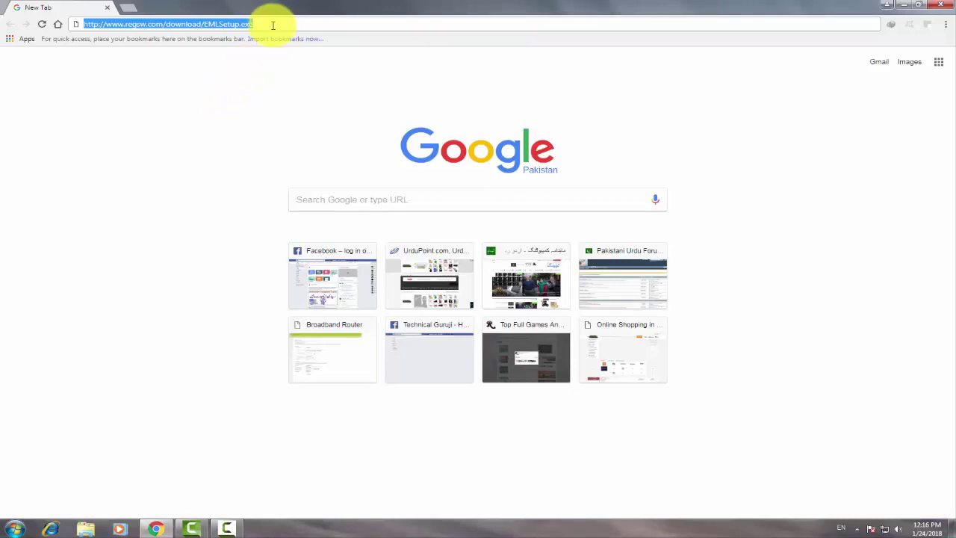
{"action": "key", "text": "Return"}
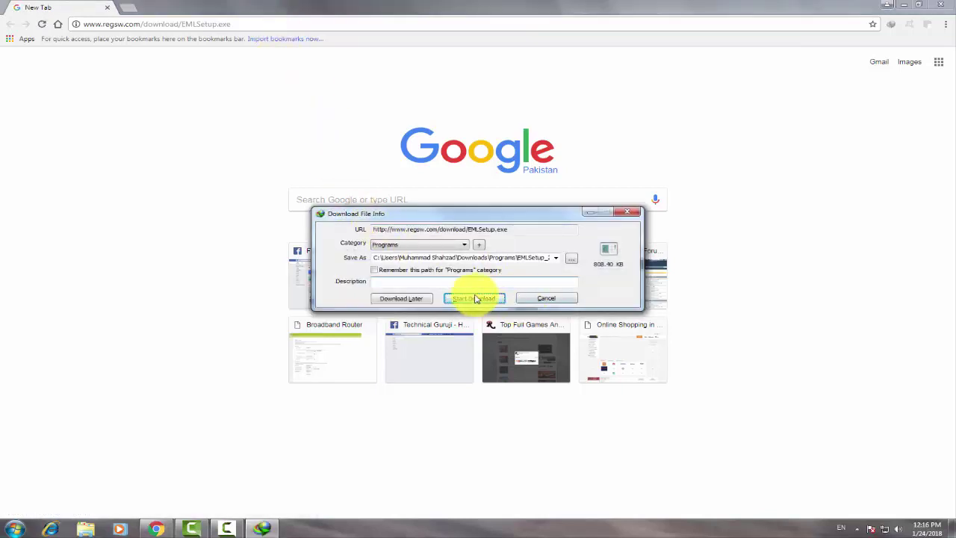
{"action": "left_click", "coordinate": [480, 300]}
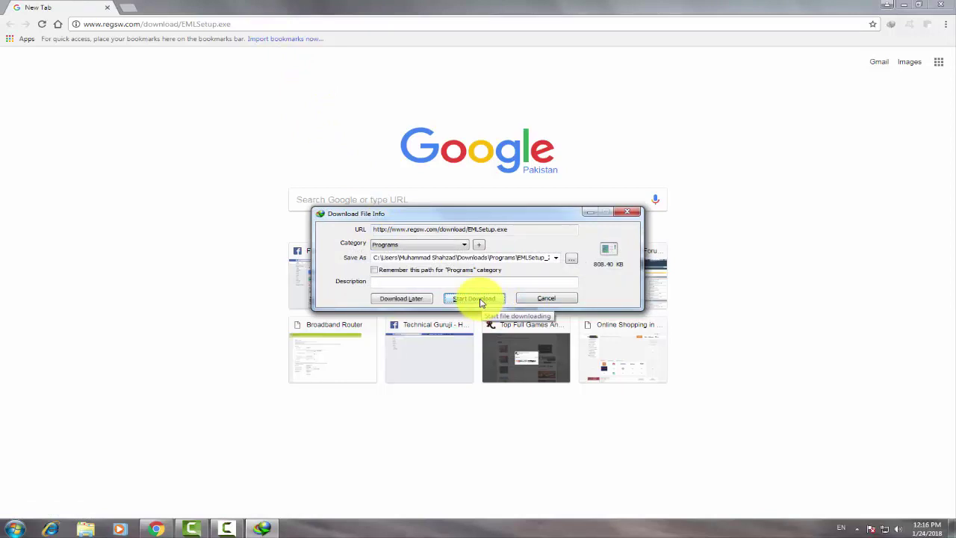
{"action": "left_click", "coordinate": [480, 300]}
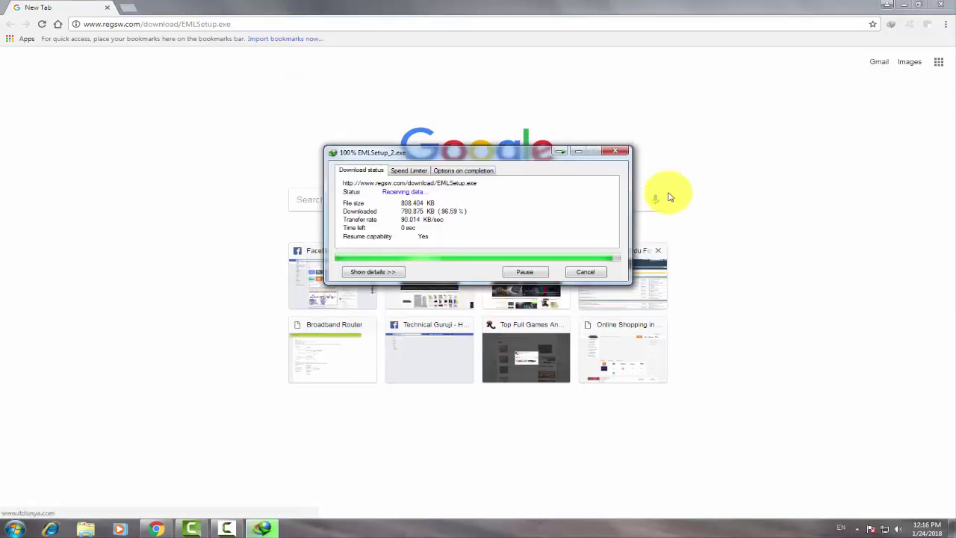
{"action": "left_click", "coordinate": [942, 4]}
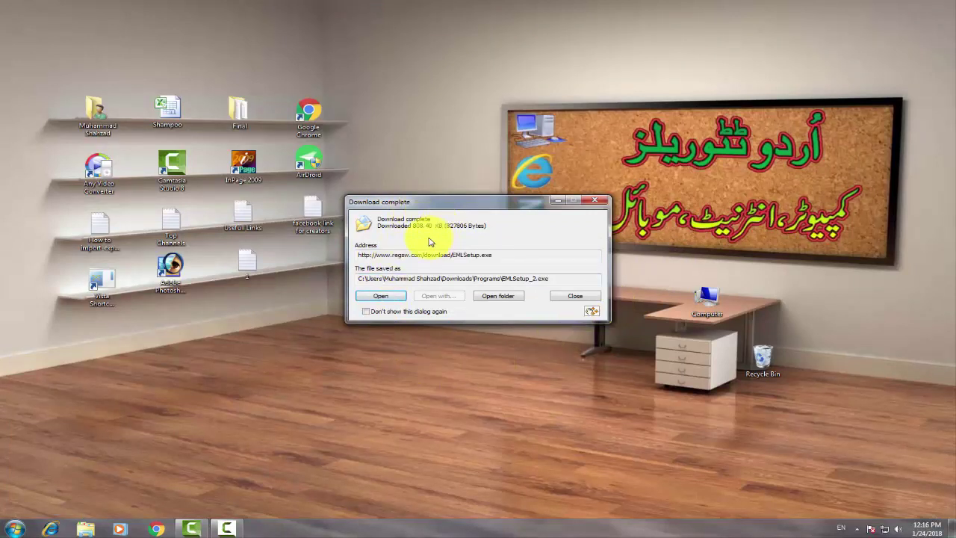
{"action": "left_click", "coordinate": [387, 299]}
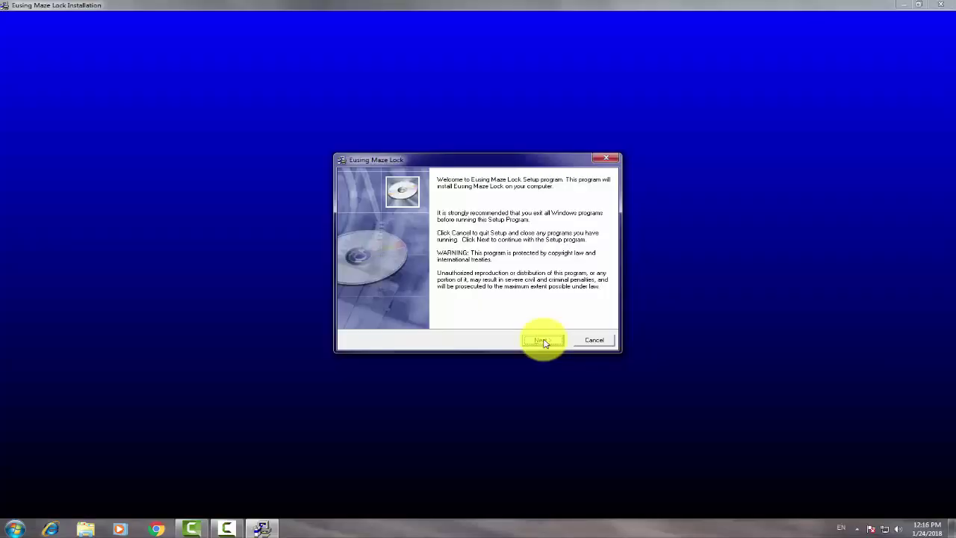
Step: Install into the default C:\Program Files\Eusing Maze Lock folder and launch the program on finish
{"action": "left_click", "coordinate": [542, 340]}
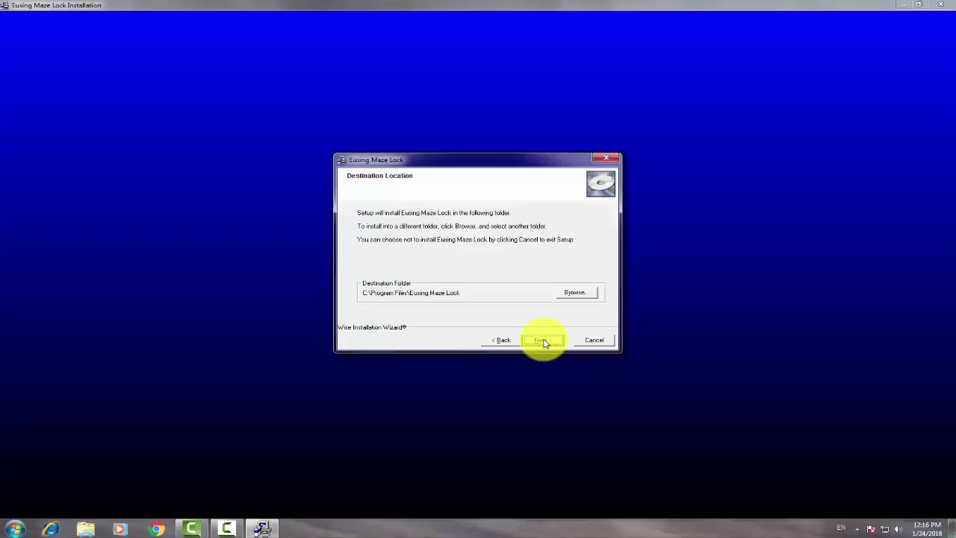
{"action": "left_click", "coordinate": [543, 341]}
{"action": "left_click", "coordinate": [542, 340]}
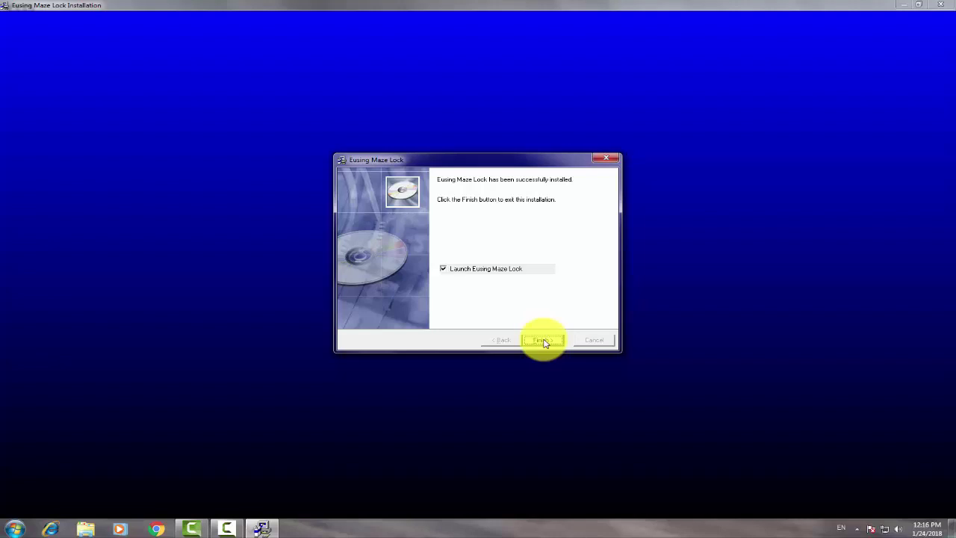
{"action": "left_click", "coordinate": [542, 341]}
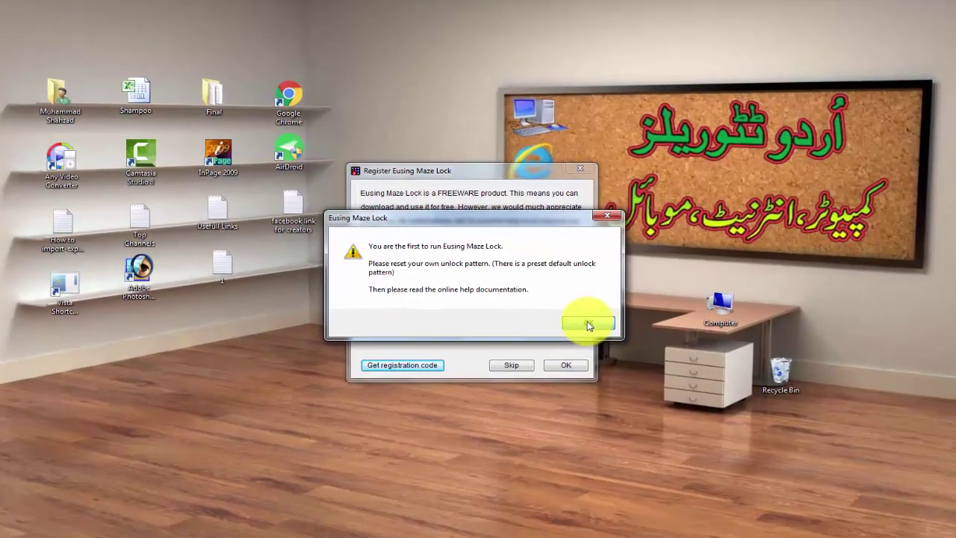
Step: Dismiss the first-run notice and reset the preset Z pattern to an empty 3 * 3 grid
{"action": "left_click", "coordinate": [587, 324]}
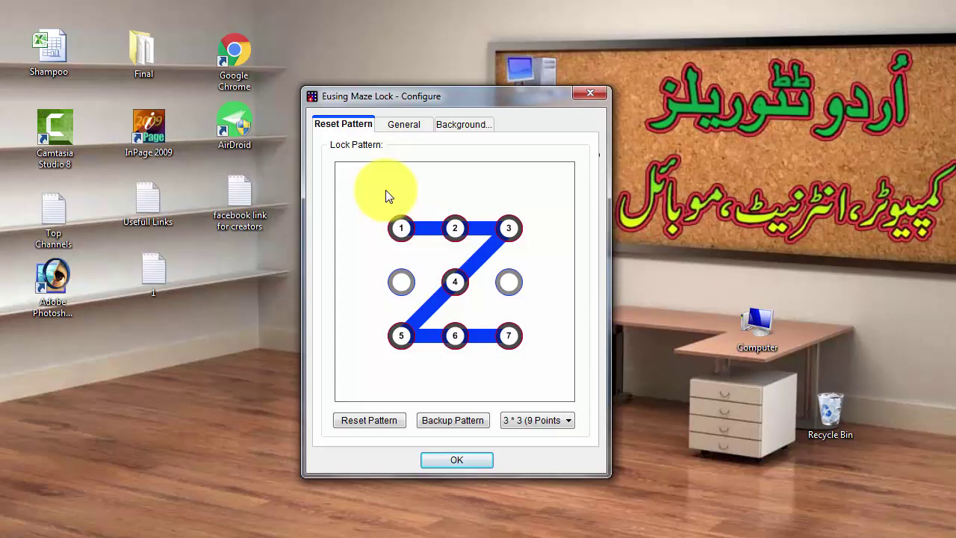
{"action": "left_click", "coordinate": [362, 421]}
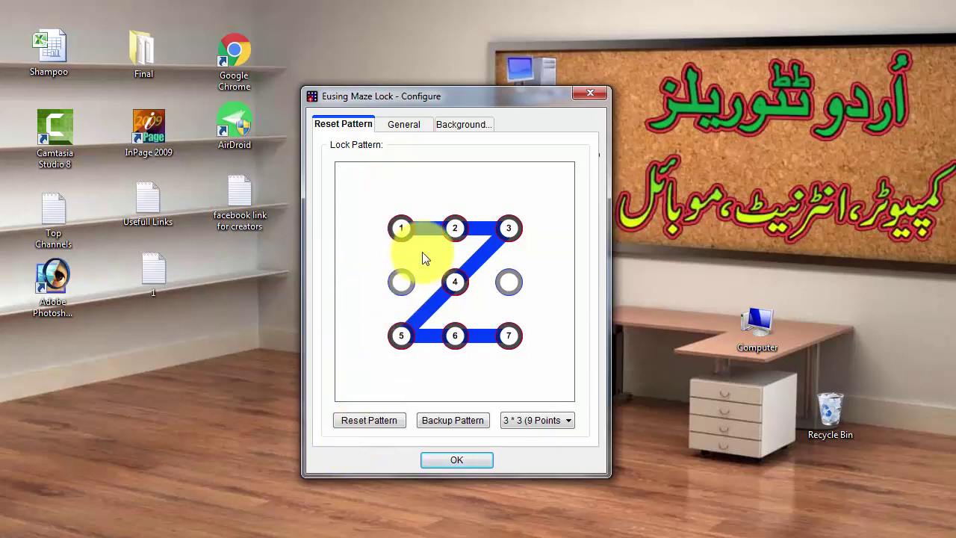
{"action": "mouse_move", "coordinate": [404, 231]}
{"action": "left_mouse_down"}
{"action": "mouse_move", "coordinate": [519, 227]}
{"action": "mouse_move", "coordinate": [401, 335]}
{"action": "mouse_move", "coordinate": [512, 338]}
{"action": "left_mouse_up"}
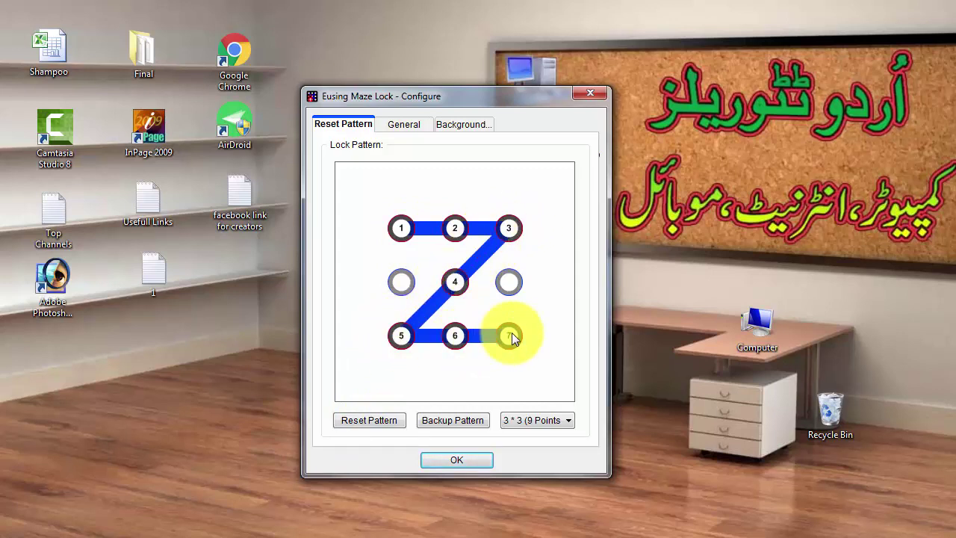
{"action": "left_click", "coordinate": [366, 418]}
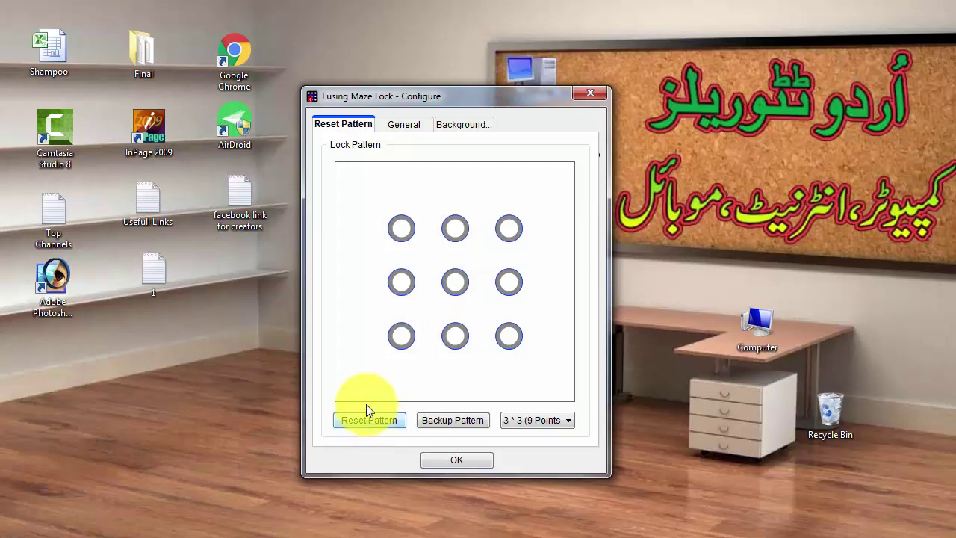
Step: Draw the five-point pattern from top-left, across the middle row, to bottom-right, and confirm it
{"action": "mouse_move", "coordinate": [403, 230]}
{"action": "left_mouse_down"}
{"action": "mouse_move", "coordinate": [401, 277]}
{"action": "mouse_move", "coordinate": [519, 283]}
{"action": "mouse_move", "coordinate": [514, 341]}
{"action": "left_mouse_up"}
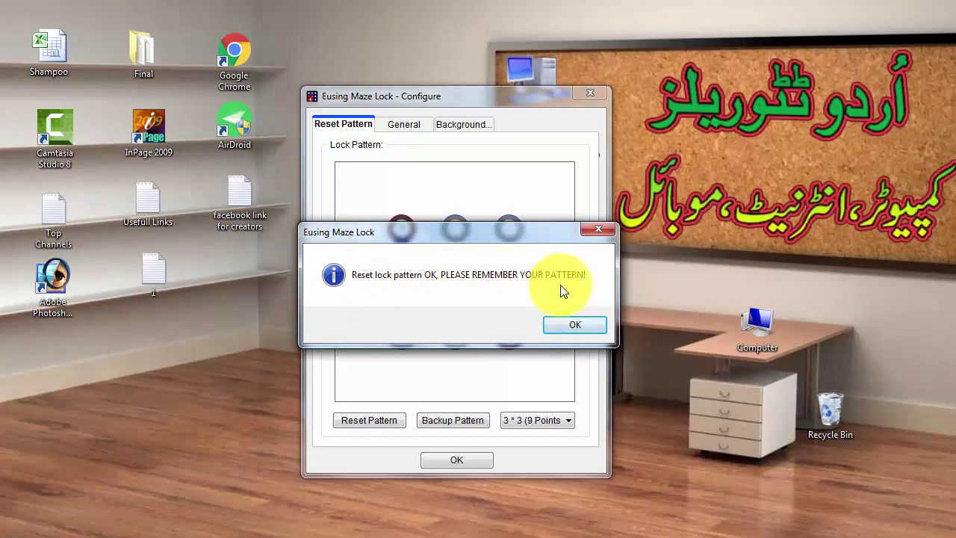
{"action": "left_click_drag", "start_coordinate": [542, 232], "coordinate": [544, 331]}
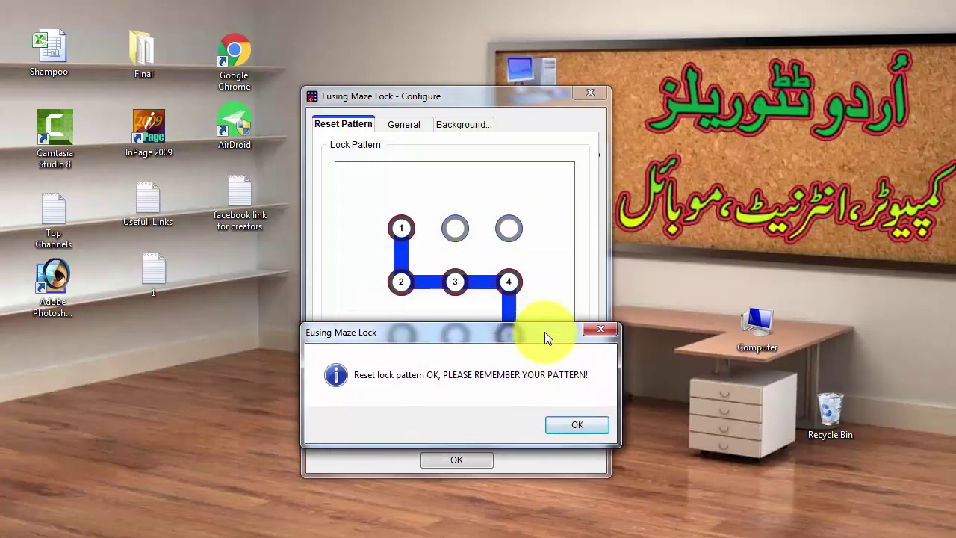
{"action": "left_click", "coordinate": [576, 424]}
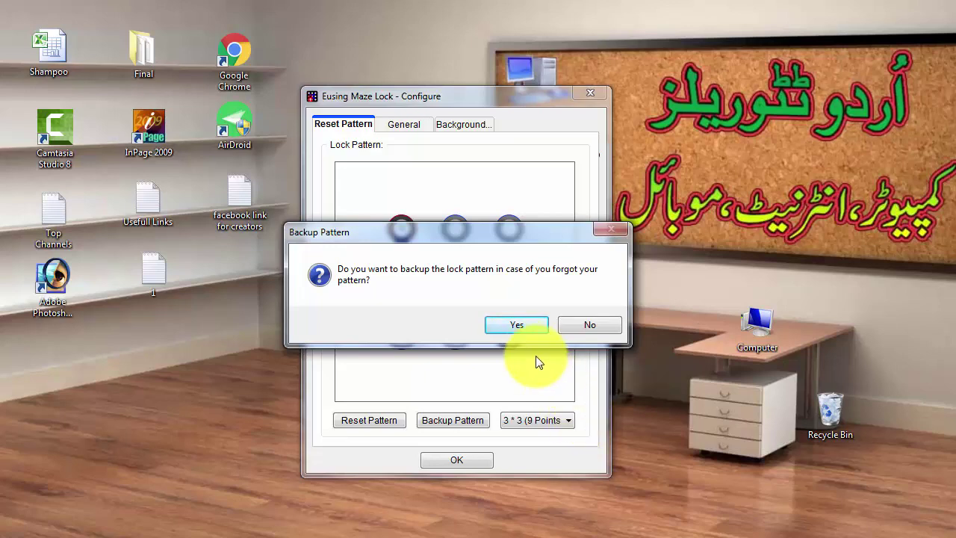
Step: Back up the unlock pattern as the MazeLockPattern image on the Desktop
{"action": "left_click", "coordinate": [524, 326]}
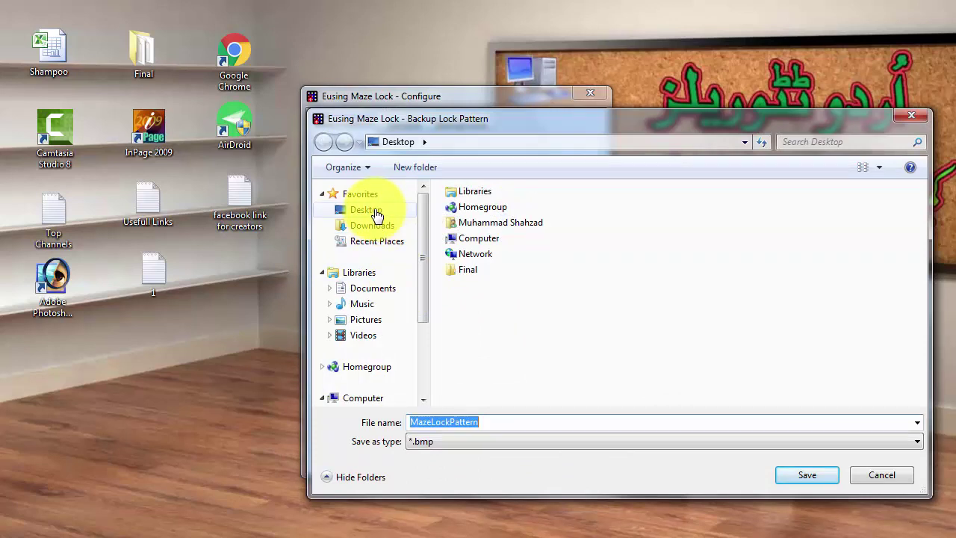
{"action": "left_click", "coordinate": [372, 212]}
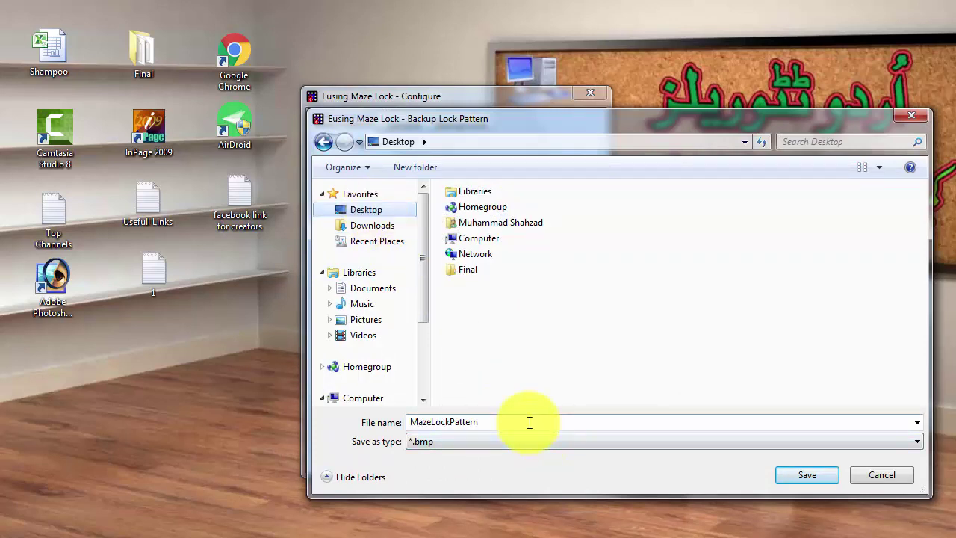
{"action": "left_click", "coordinate": [797, 476]}
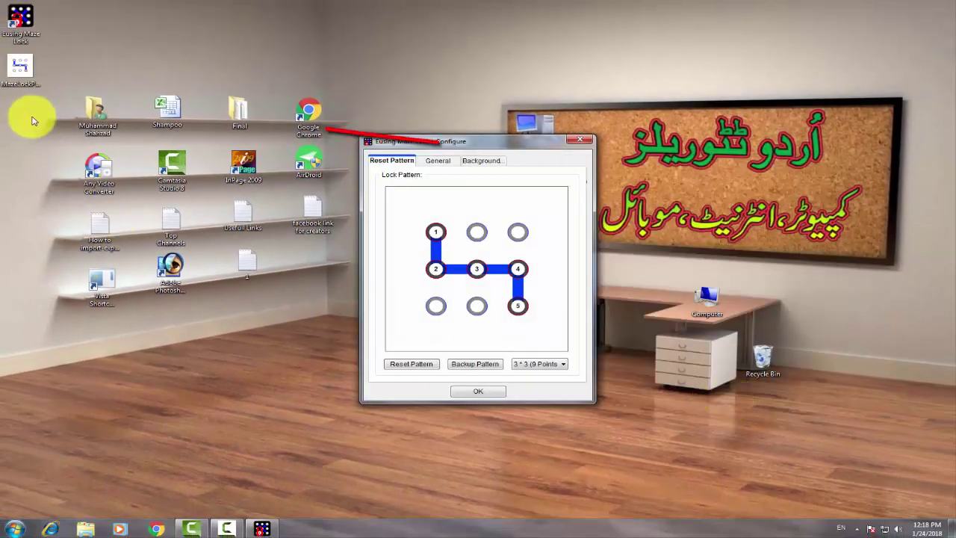
Step: Preview the MazeLockPattern backup image from the desktop, then close Windows Photo Viewer
{"action": "right_click", "coordinate": [25, 73]}
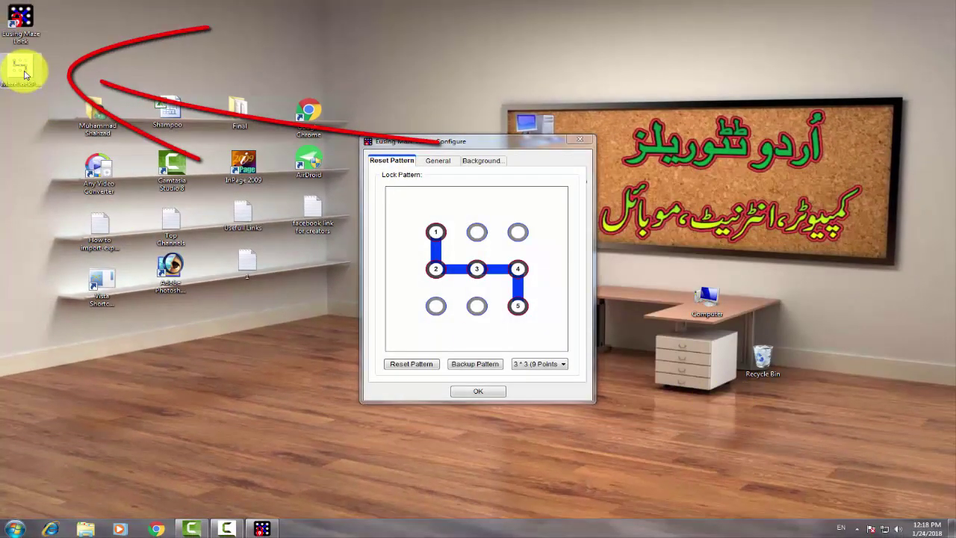
{"action": "left_click", "coordinate": [33, 79]}
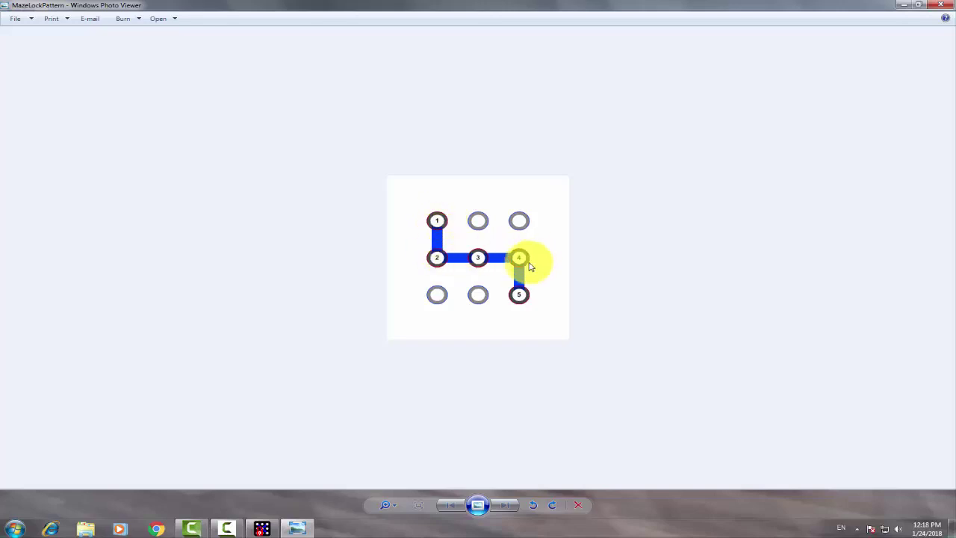
{"action": "left_click", "coordinate": [946, 5]}
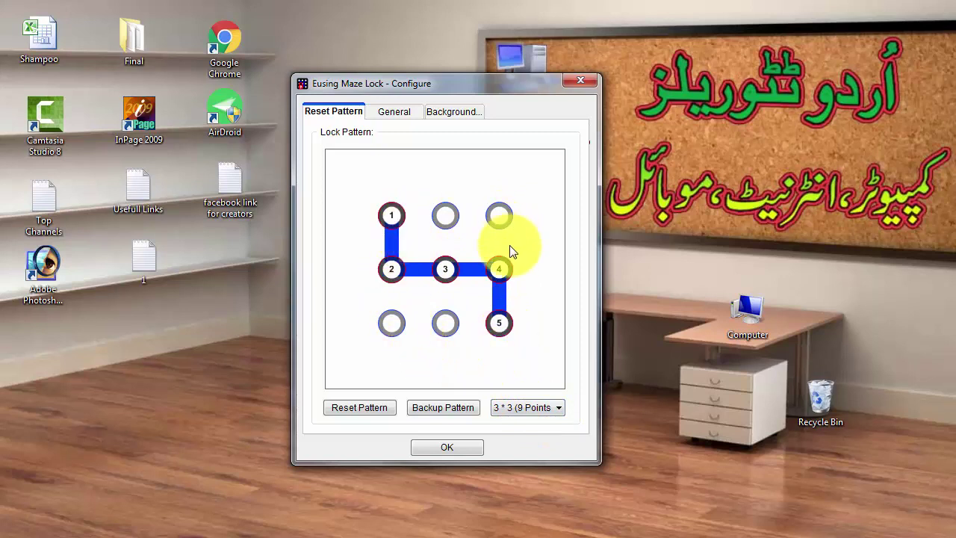
Step: Check the grid sizes, keeping 3 * 3, dismiss the colour-scheme warning, and view General options
{"action": "left_click", "coordinate": [559, 408]}
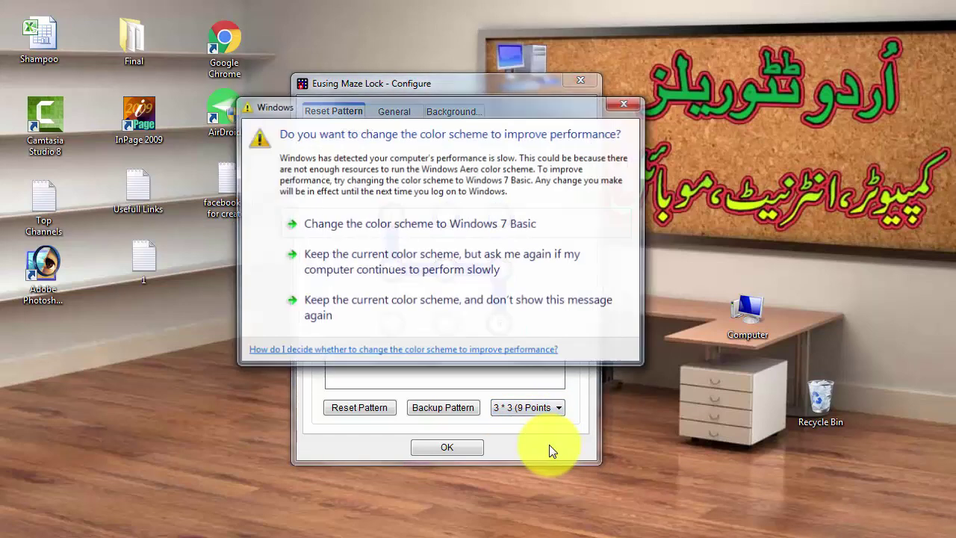
{"action": "left_click", "coordinate": [455, 308]}
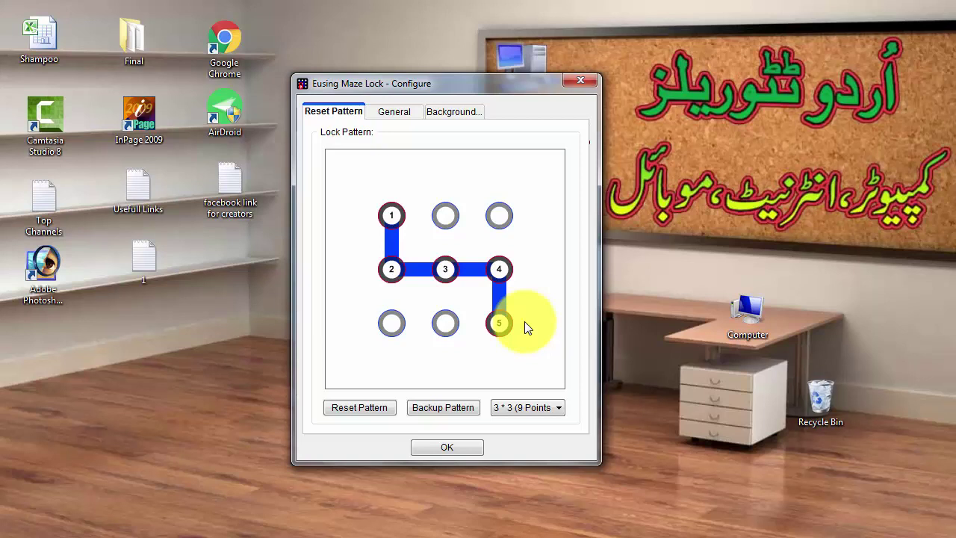
{"action": "left_click", "coordinate": [394, 112]}
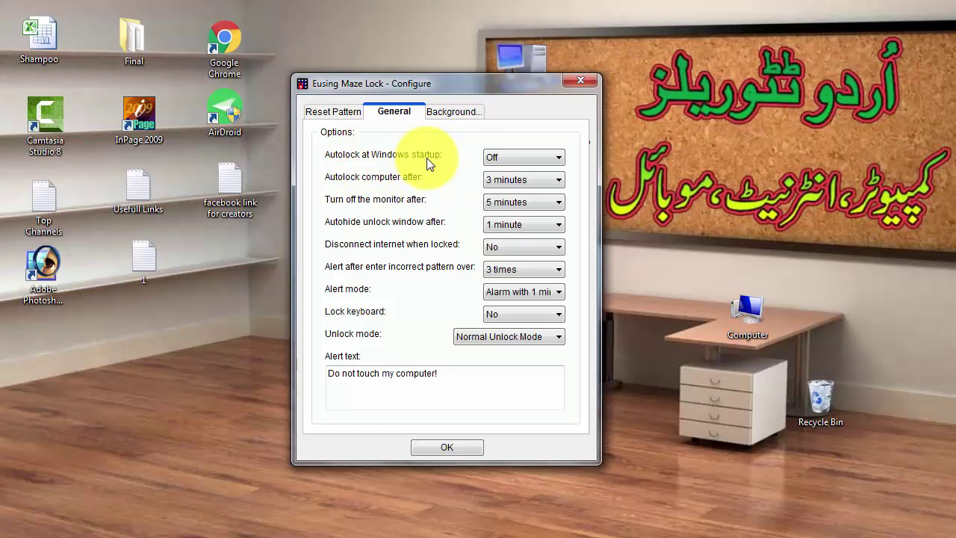
{"action": "left_click", "coordinate": [559, 161]}
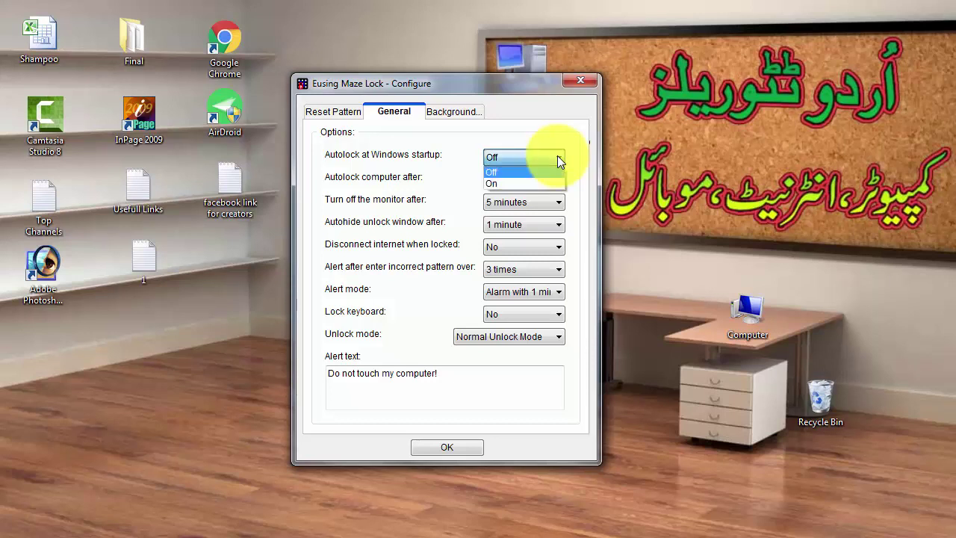
{"action": "left_click", "coordinate": [523, 173]}
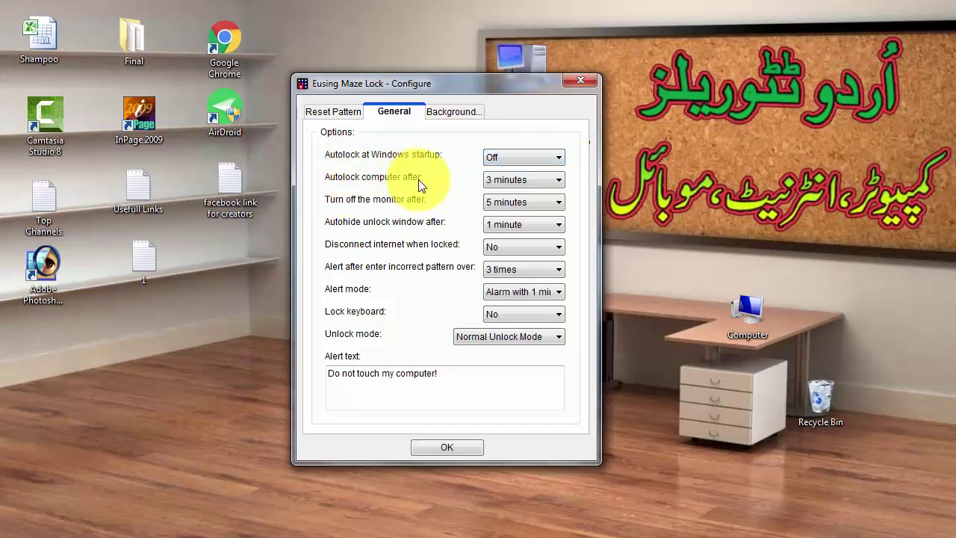
{"action": "left_click", "coordinate": [558, 182]}
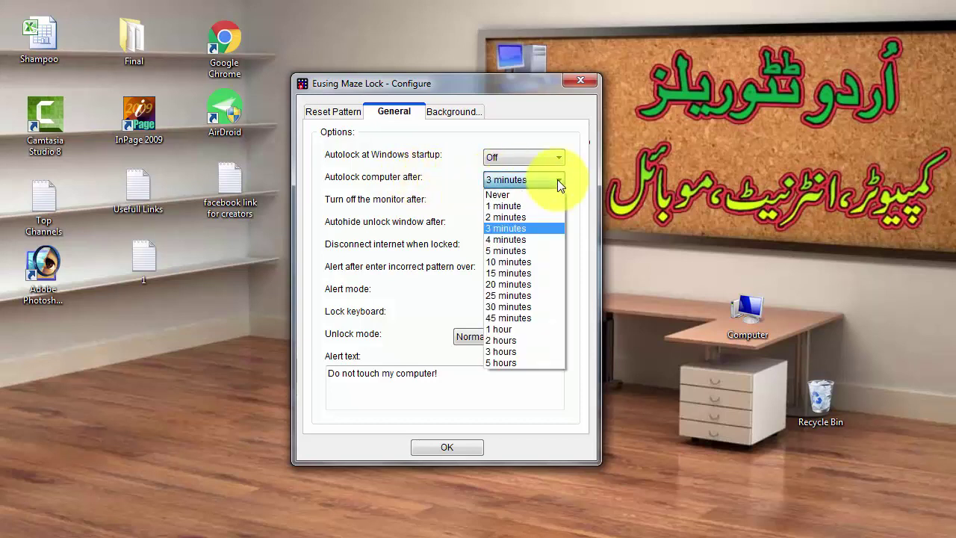
{"action": "left_click", "coordinate": [557, 179]}
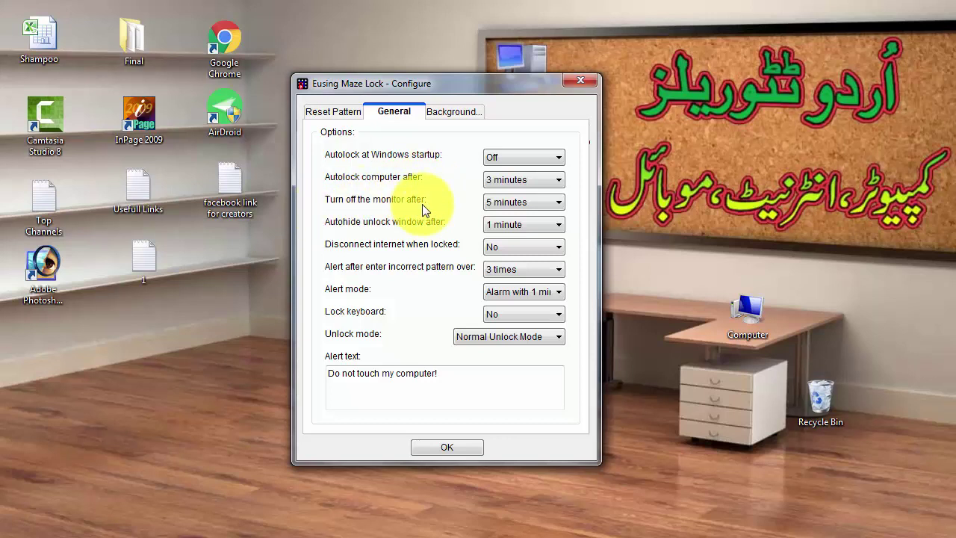
{"action": "left_click", "coordinate": [537, 203]}
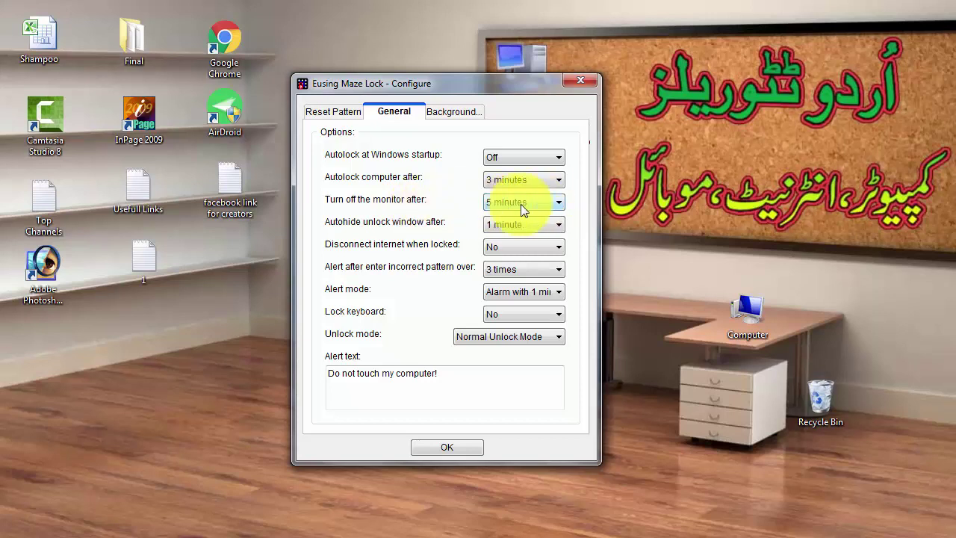
{"action": "left_click", "coordinate": [559, 203]}
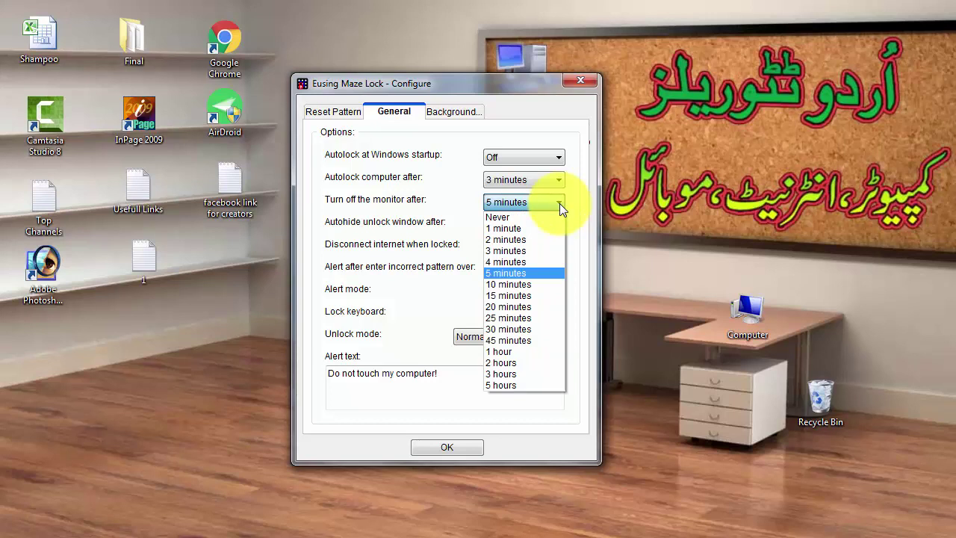
{"action": "left_click", "coordinate": [559, 203]}
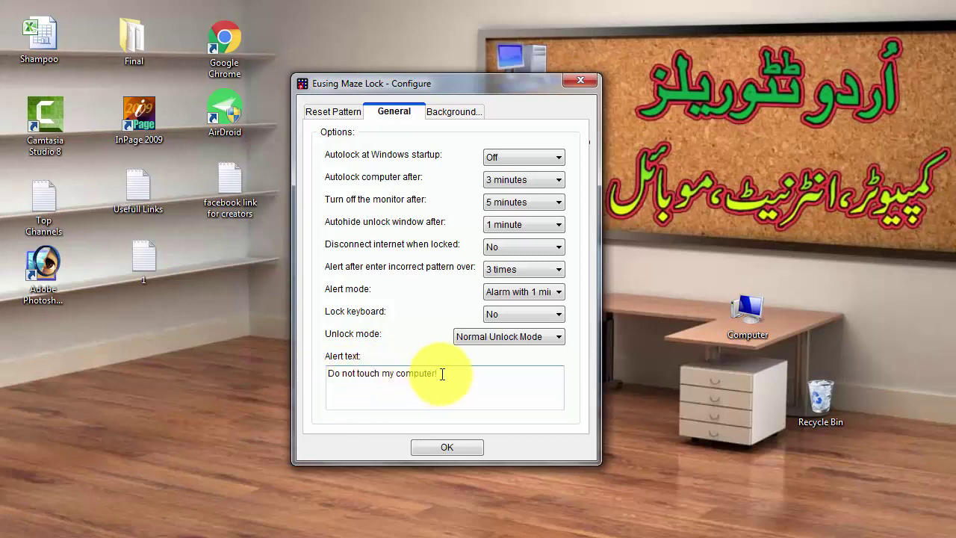
Step: Leave the alert text unchanged and view the Background image settings
{"action": "left_click_drag", "start_coordinate": [442, 373], "coordinate": [312, 370]}
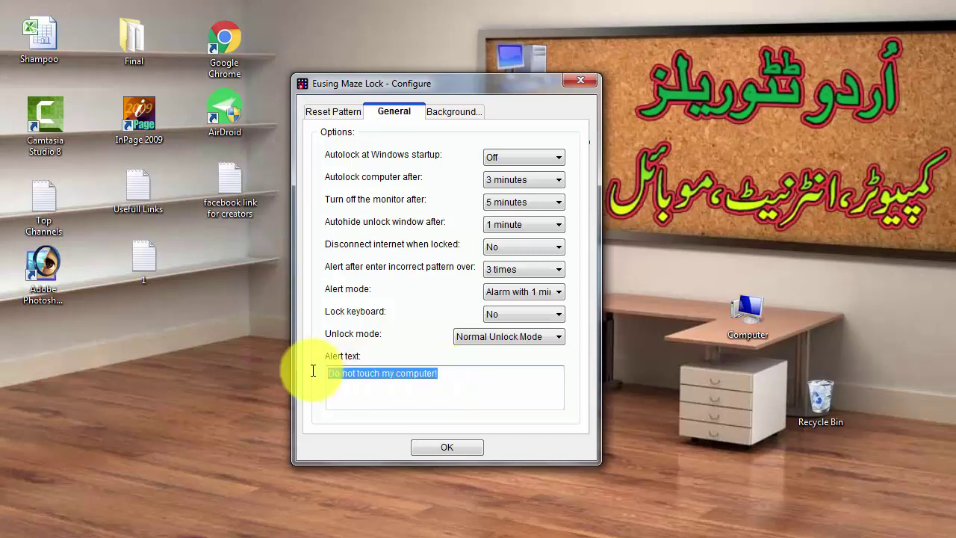
{"action": "left_click", "coordinate": [444, 374]}
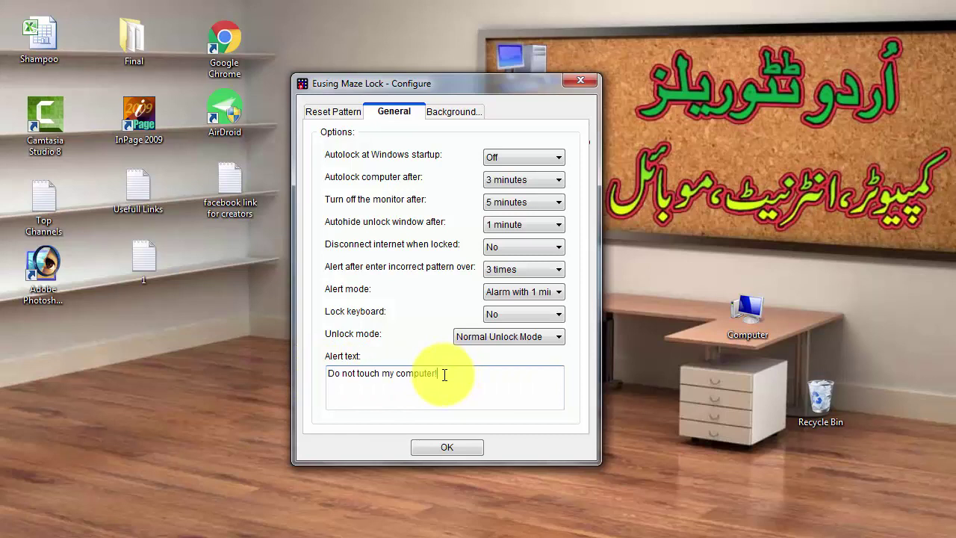
{"action": "left_click", "coordinate": [451, 118]}
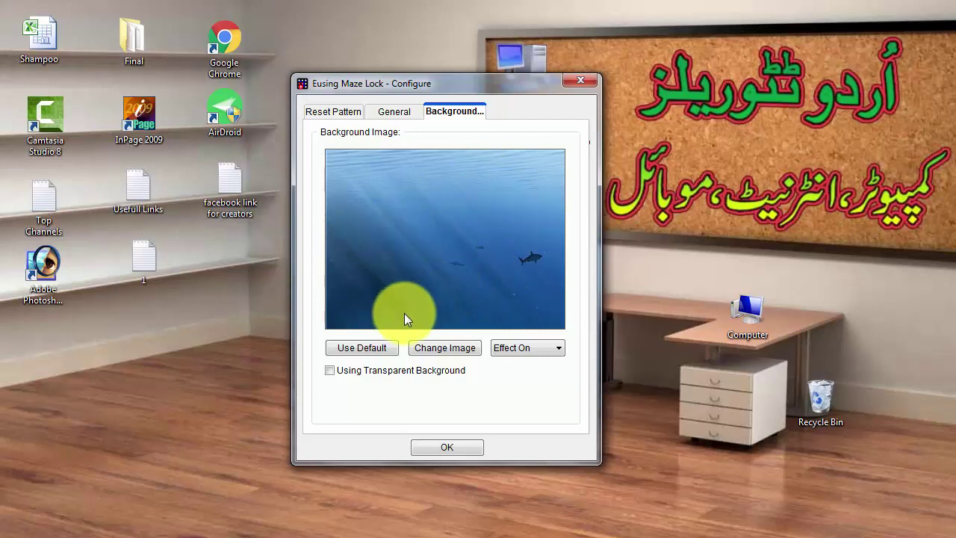
Step: Keep the underwater shark background, save the settings, and lock the PC from the Maze Lock tray icon
{"action": "left_click", "coordinate": [445, 348]}
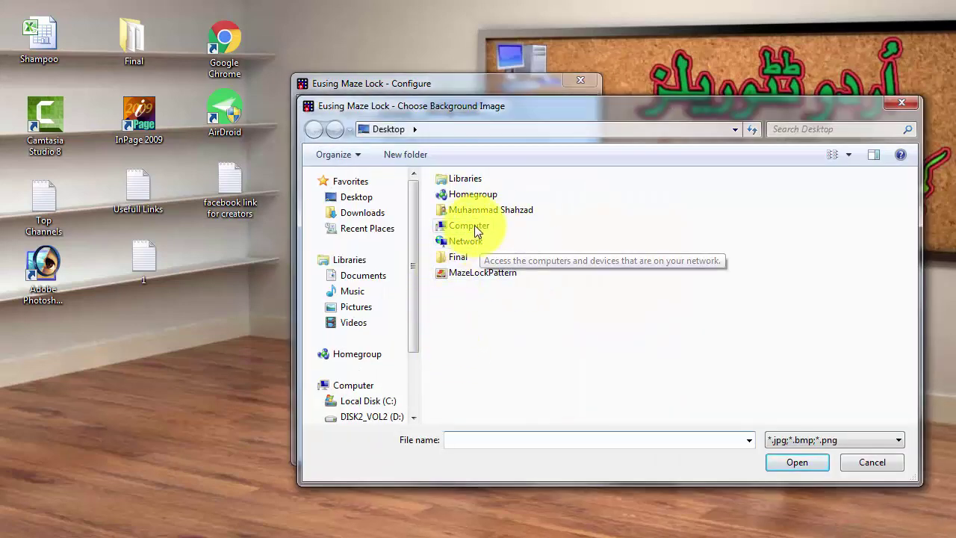
{"action": "left_click", "coordinate": [869, 462]}
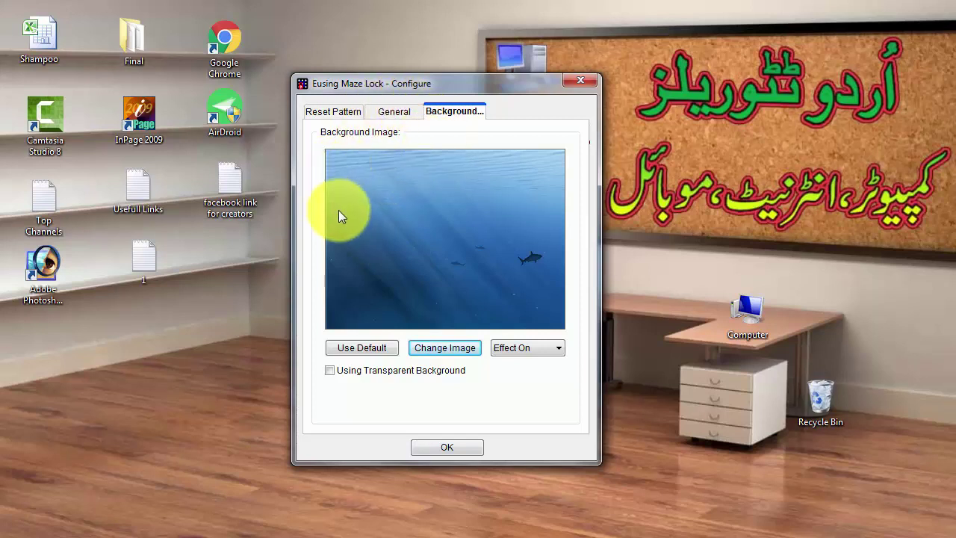
{"action": "left_click", "coordinate": [439, 446]}
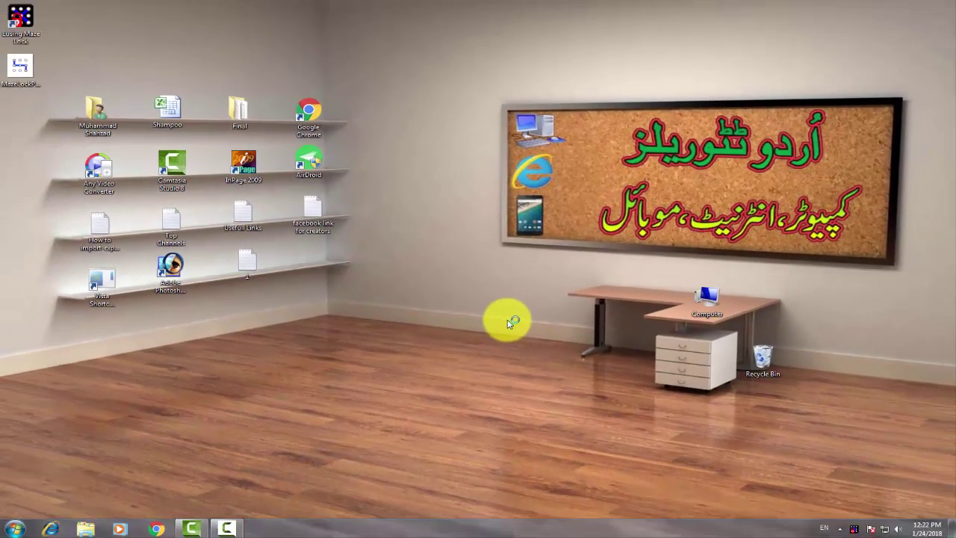
{"action": "mouse_move", "coordinate": [569, 275]}
{"action": "left_mouse_down"}
{"action": "mouse_move", "coordinate": [619, 354]}
{"action": "mouse_move", "coordinate": [817, 491]}
{"action": "left_mouse_up"}
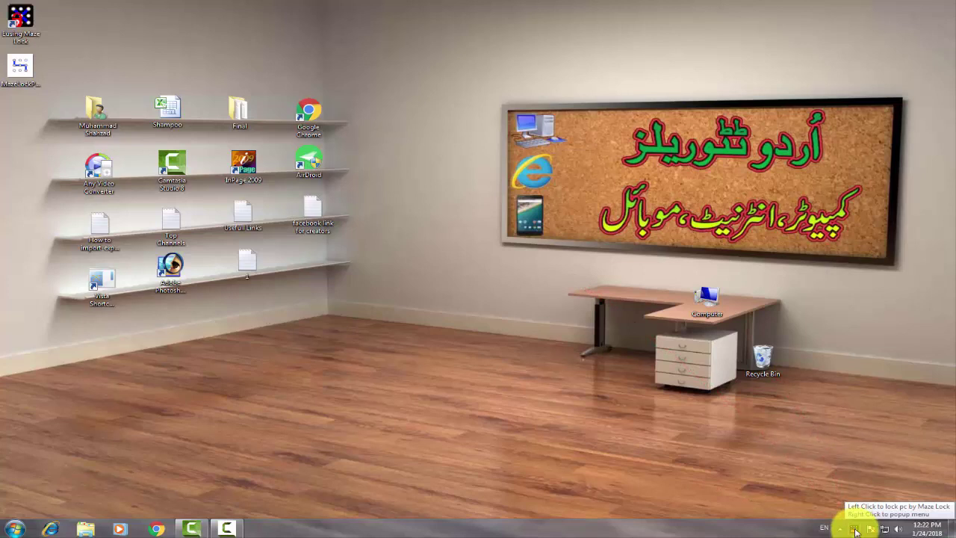
{"action": "left_click", "coordinate": [855, 531]}
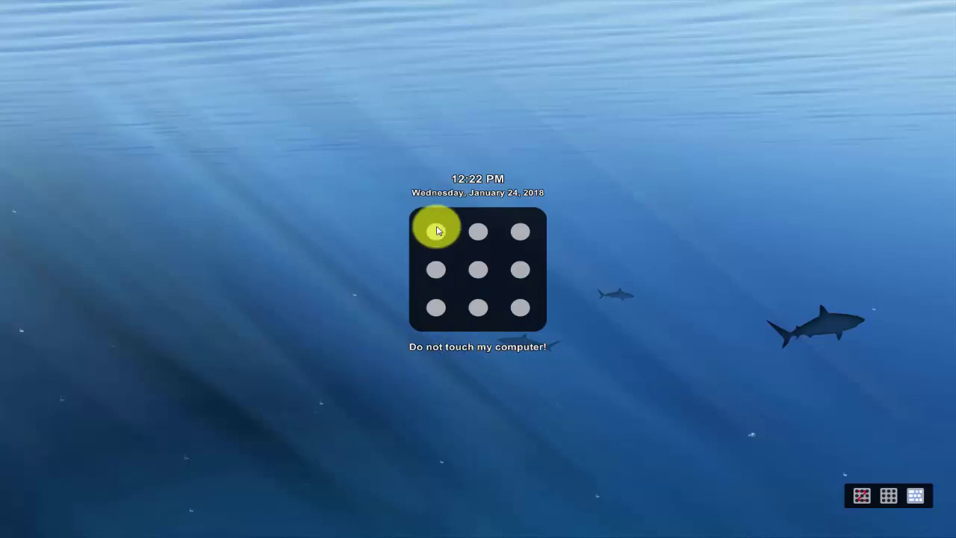
Step: On the lock screen, trace the pattern from top-left down to middle-left and across the middle row
{"action": "mouse_move", "coordinate": [437, 233]}
{"action": "left_mouse_down"}
{"action": "mouse_move", "coordinate": [436, 264]}
{"action": "mouse_move", "coordinate": [525, 269]}
{"action": "mouse_move", "coordinate": [521, 312]}
{"action": "left_mouse_up"}
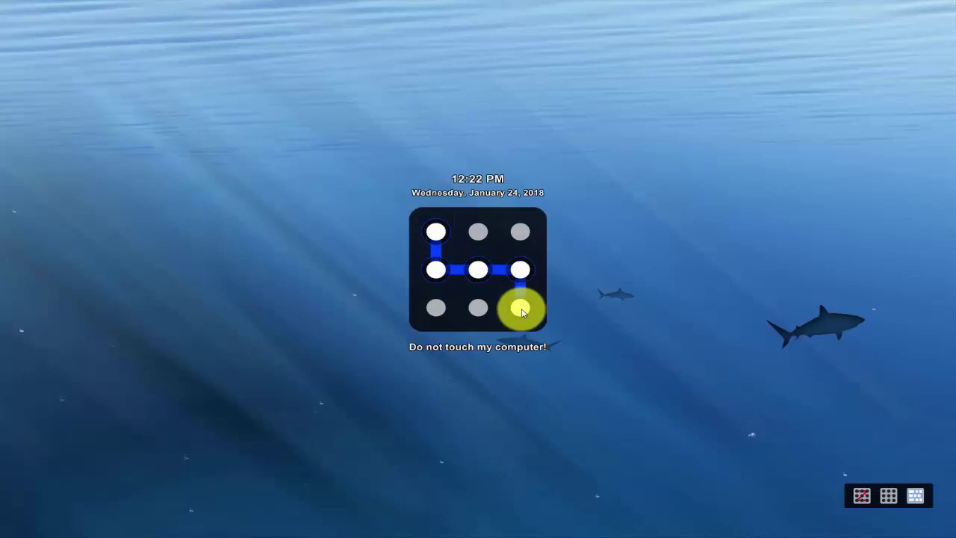